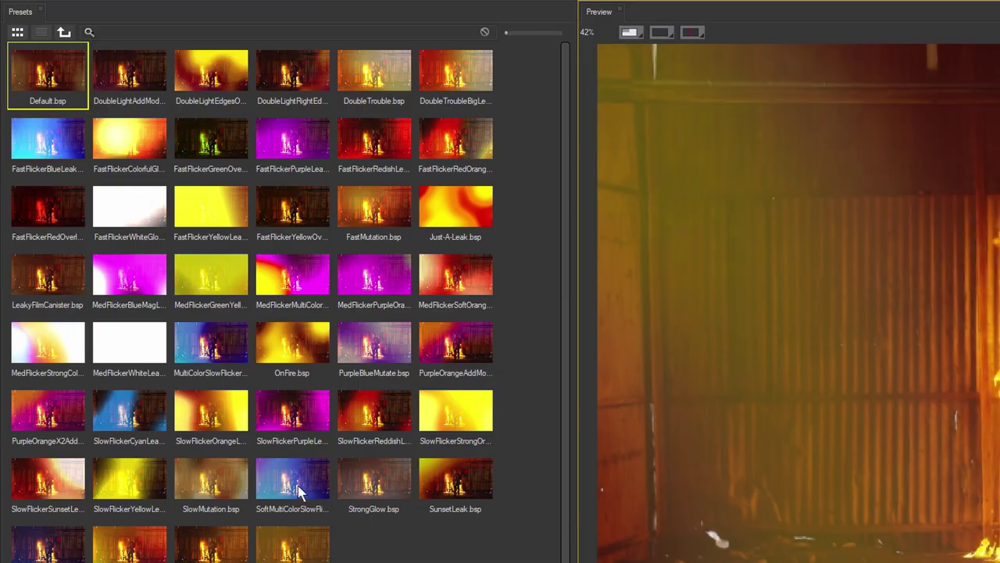
Preview several Light Leaks presets, including SoftMultiColorSlowFlicker and PurpleOrangeAddMode, on the clip
{"action": "left_click", "coordinate": [299, 491]}
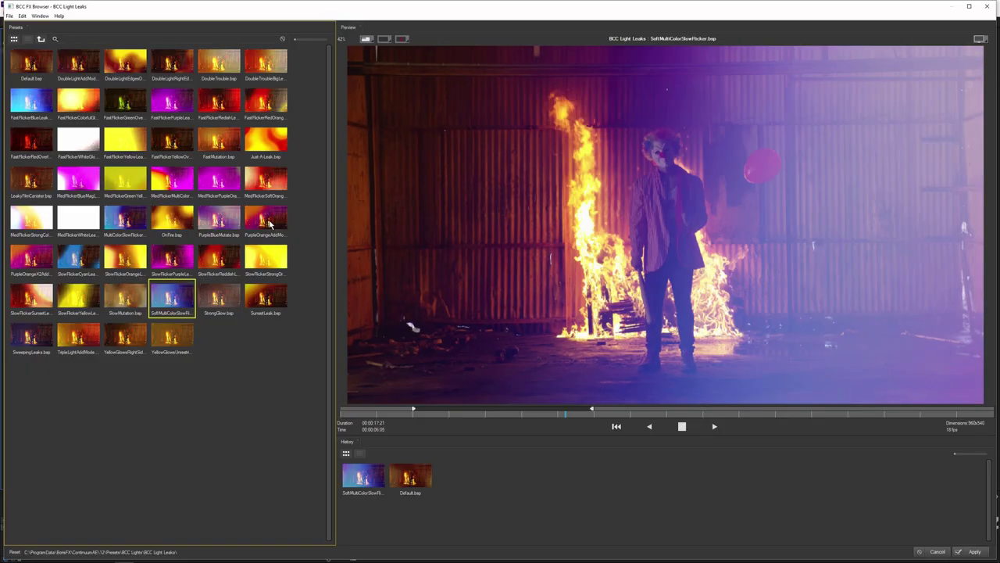
{"action": "left_click", "coordinate": [465, 350]}
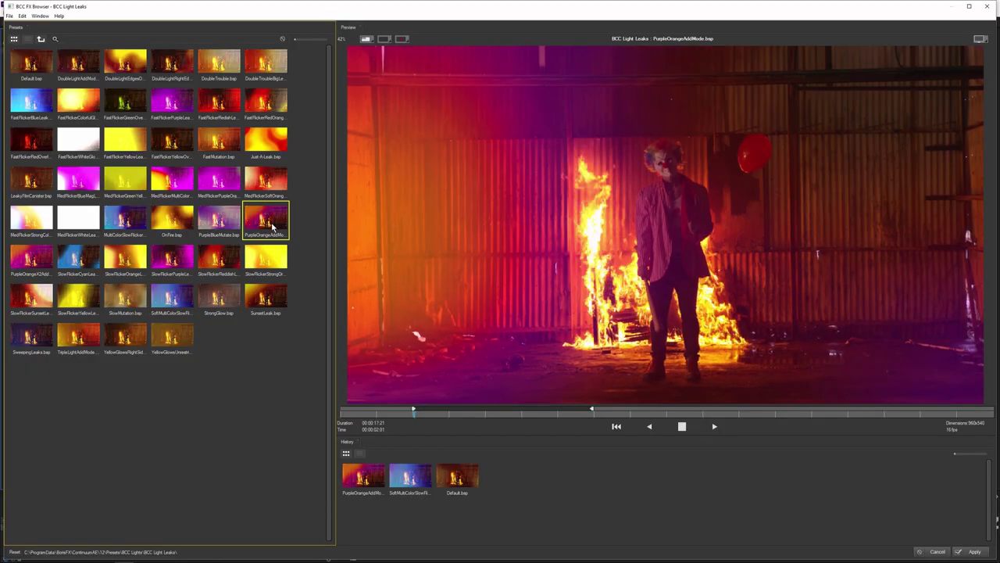
{"action": "left_click", "coordinate": [266, 141]}
{"action": "left_click", "coordinate": [78, 141]}
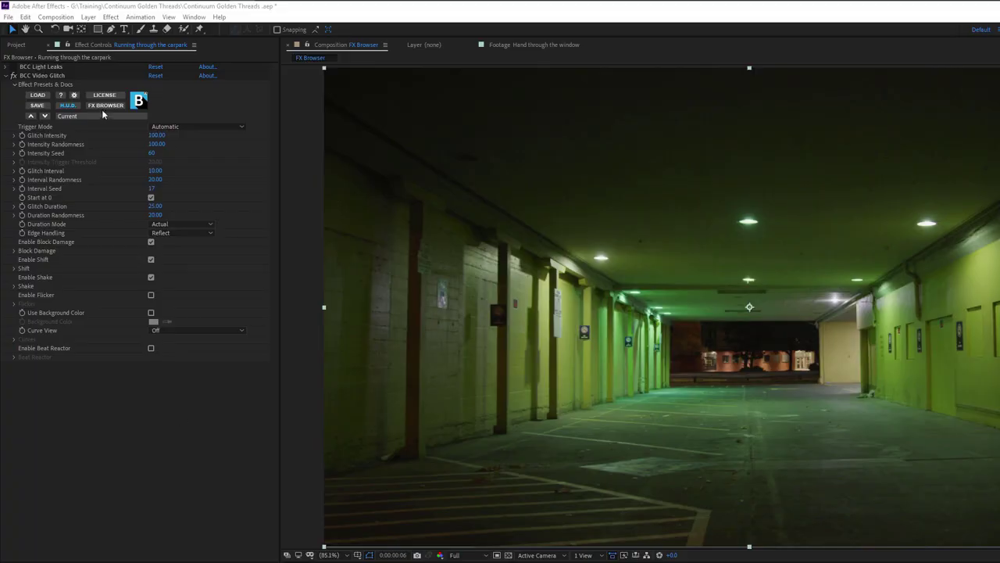
Check the Current preset list for BCC Video Glitch, then launch its FX Browser instead
{"action": "left_click", "coordinate": [111, 116]}
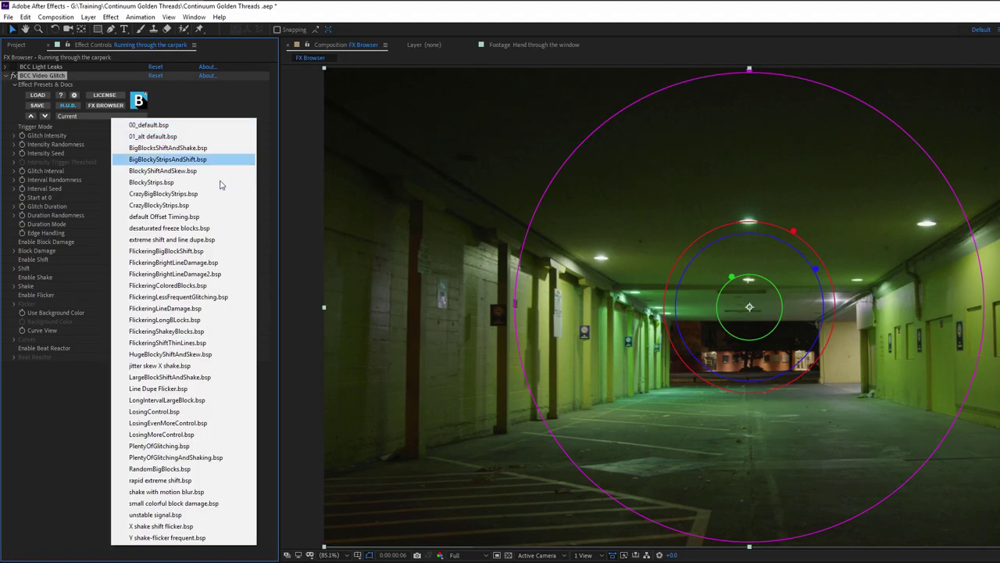
{"action": "left_click", "coordinate": [106, 102]}
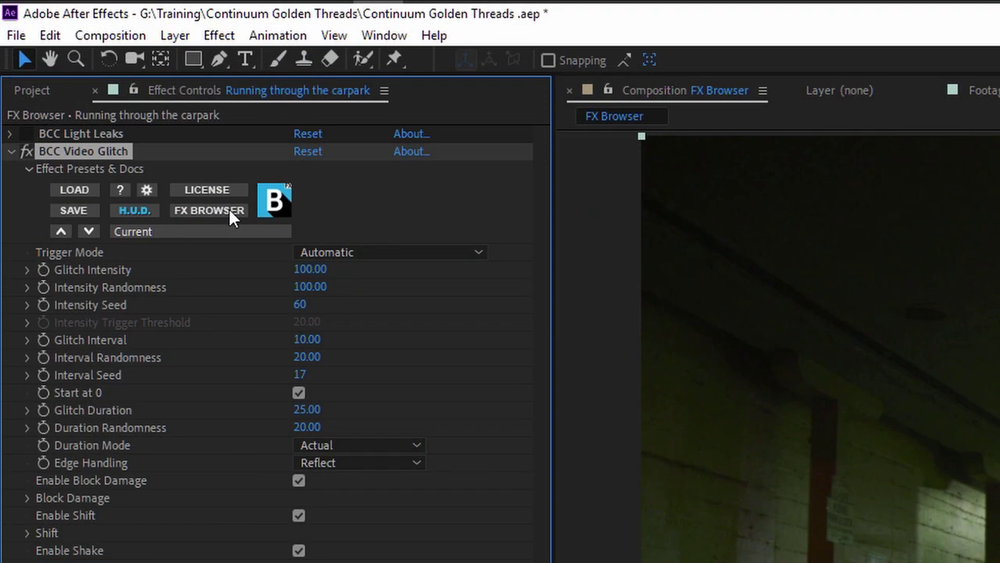
{"action": "left_click", "coordinate": [229, 209]}
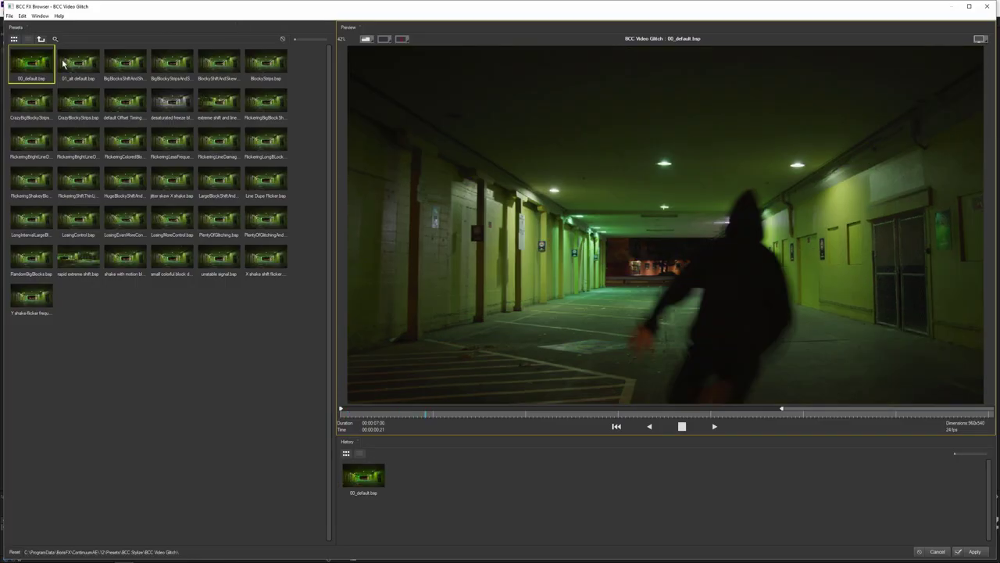
Preview the BigBlocksShiftAndShake and then the PlentyOfGlitching glitch presets
{"action": "left_click", "coordinate": [125, 62]}
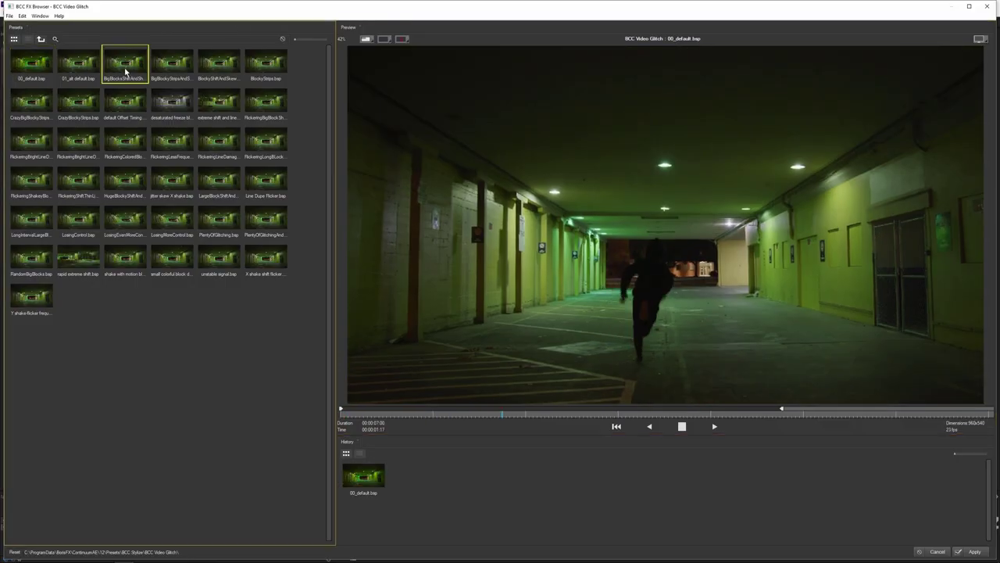
{"action": "left_click", "coordinate": [218, 222]}
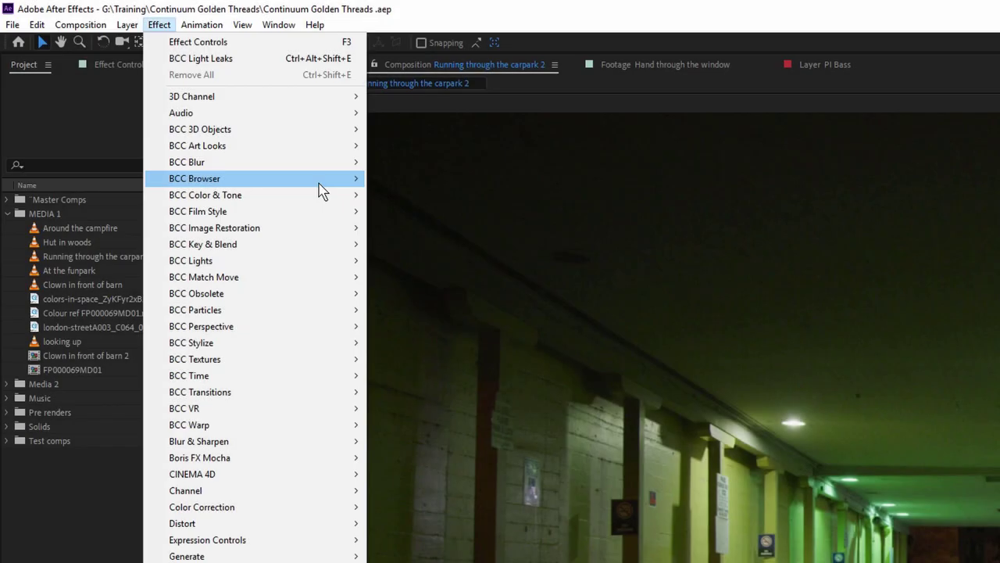
Apply BCC FX Browser to the carpark clip and preview presets from the Art Looks folders
{"action": "mouse_move", "coordinate": [168, 98]}
{"action": "left_click", "coordinate": [467, 181]}
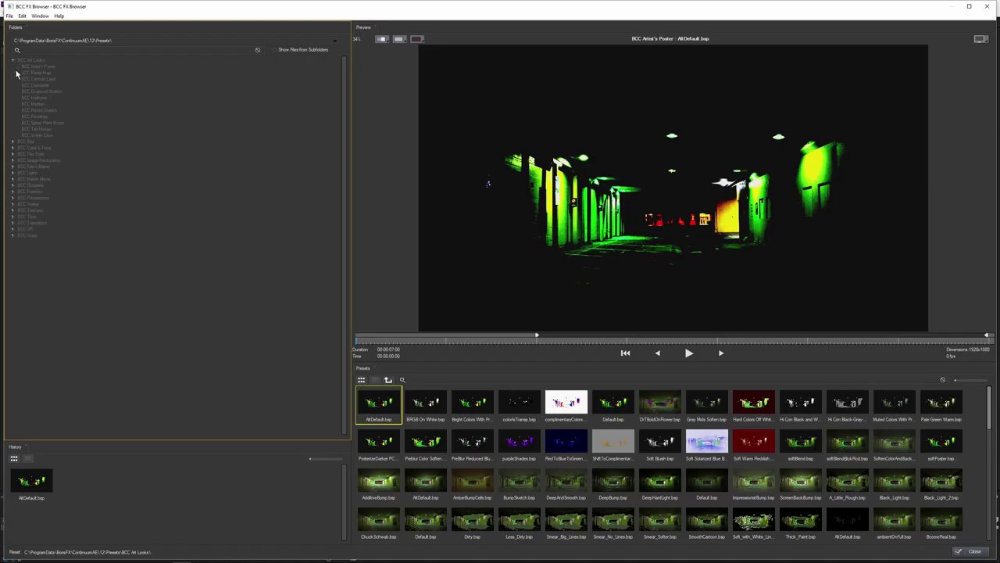
{"action": "left_click", "coordinate": [40, 72]}
{"action": "left_click", "coordinate": [39, 91]}
{"action": "left_click", "coordinate": [39, 97]}
{"action": "left_click", "coordinate": [515, 420]}
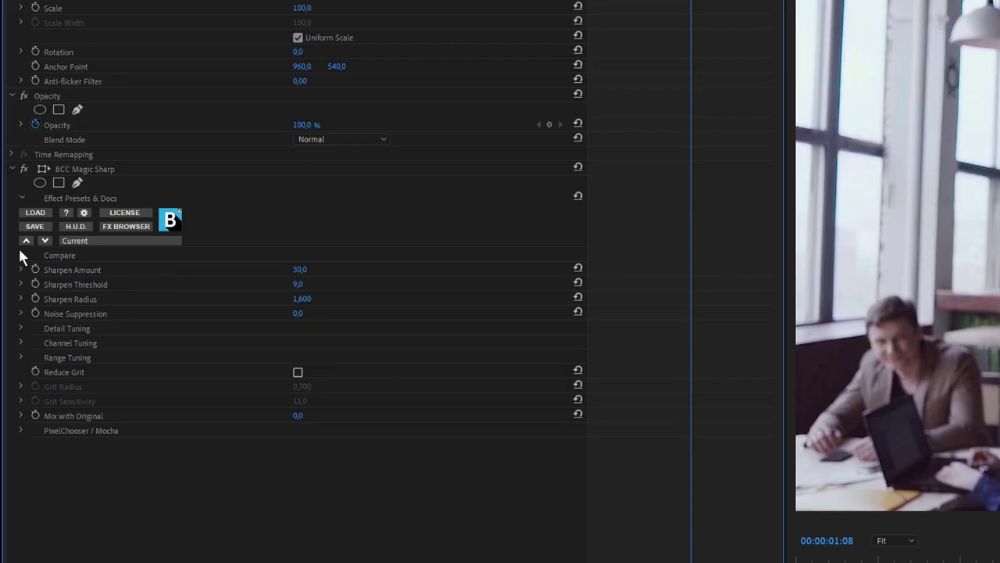
Expand the effect's Compare settings and set Compare Mode to Side By Side
{"action": "left_click", "coordinate": [10, 226]}
{"action": "left_click", "coordinate": [191, 234]}
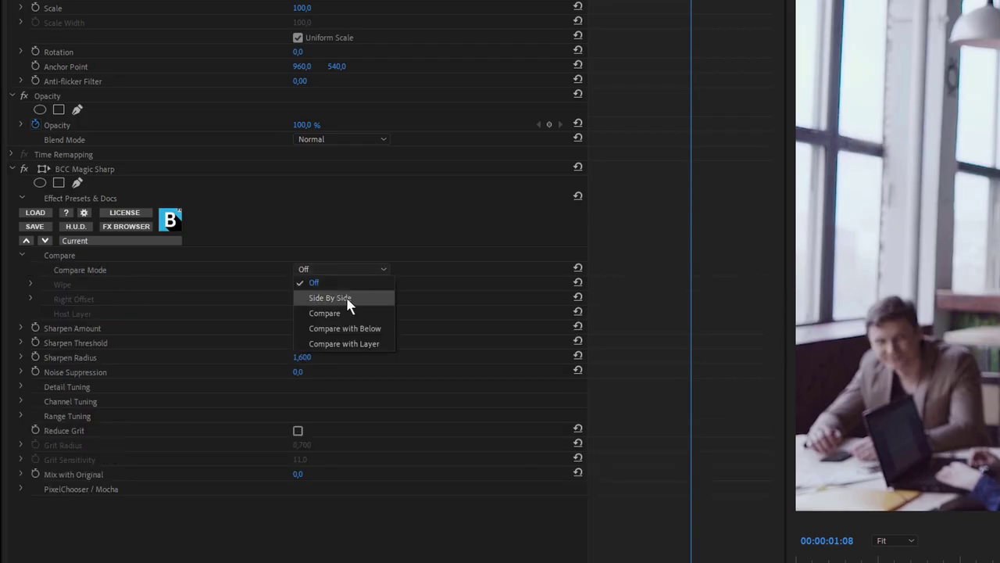
{"action": "left_click", "coordinate": [194, 248]}
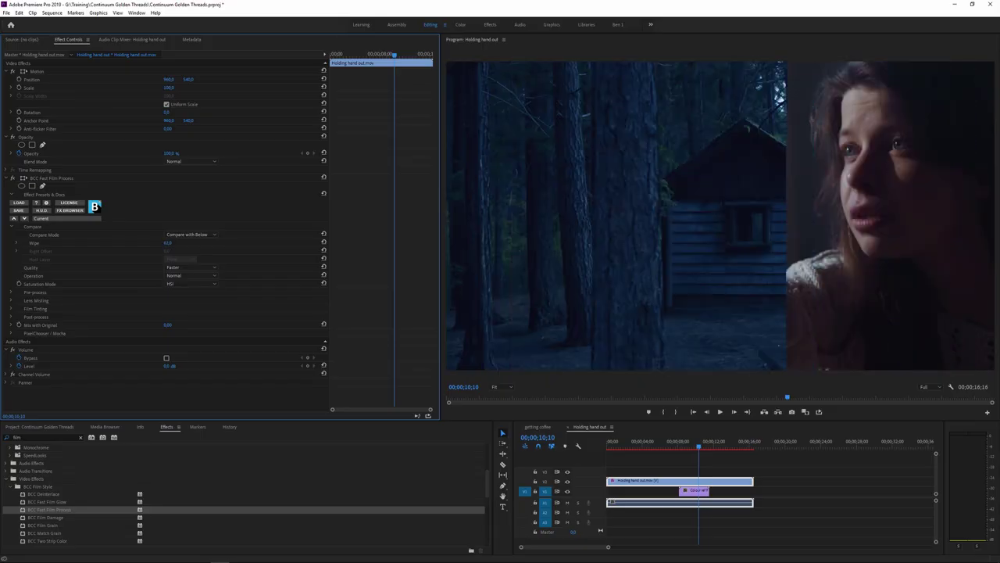
Expand Post-process, slide the Wipe split left, then set Compare Mode to Off
{"action": "left_click", "coordinate": [12, 317]}
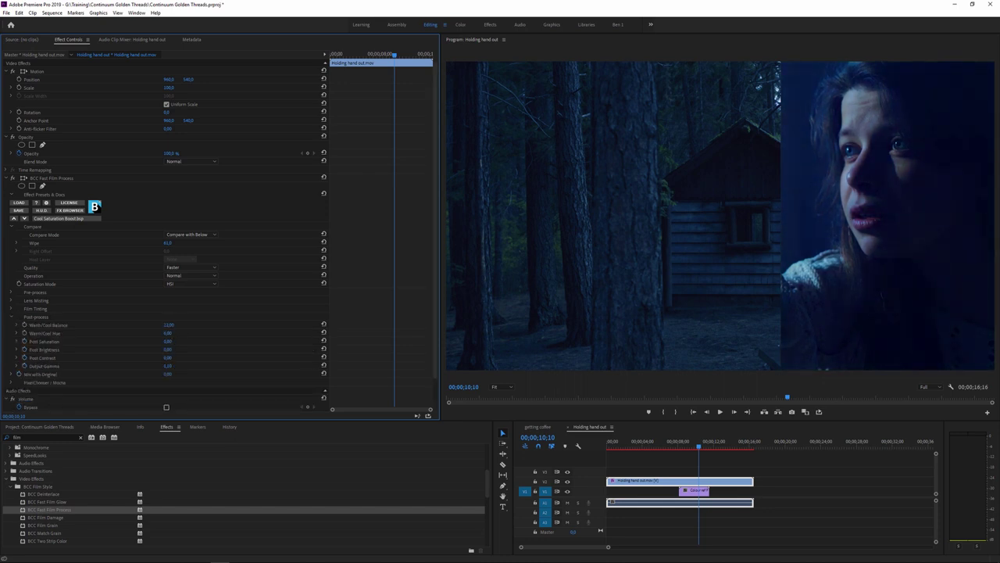
{"action": "left_click_drag", "start_coordinate": [167, 243], "coordinate": [203, 245]}
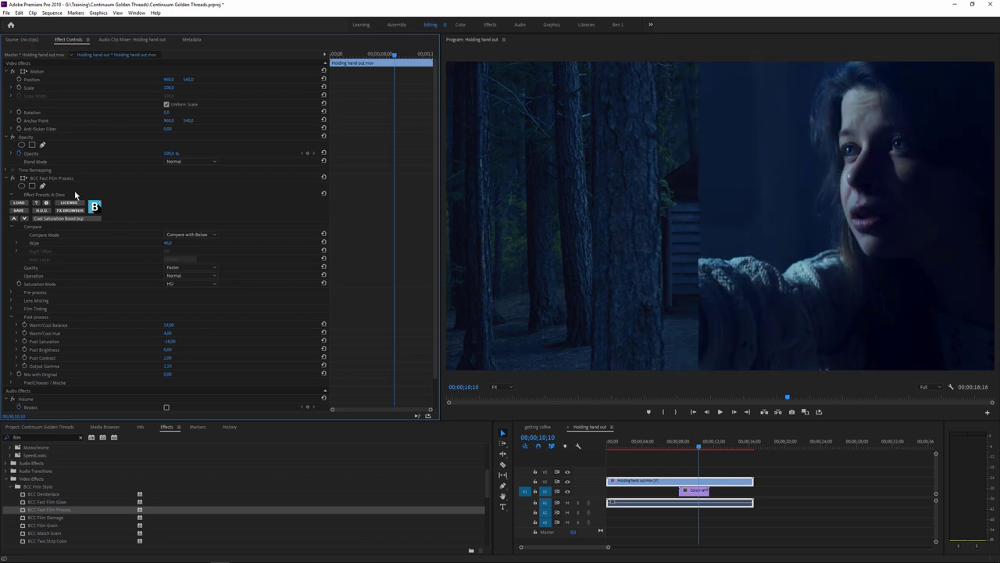
{"action": "left_click", "coordinate": [199, 236]}
{"action": "left_click", "coordinate": [194, 251]}
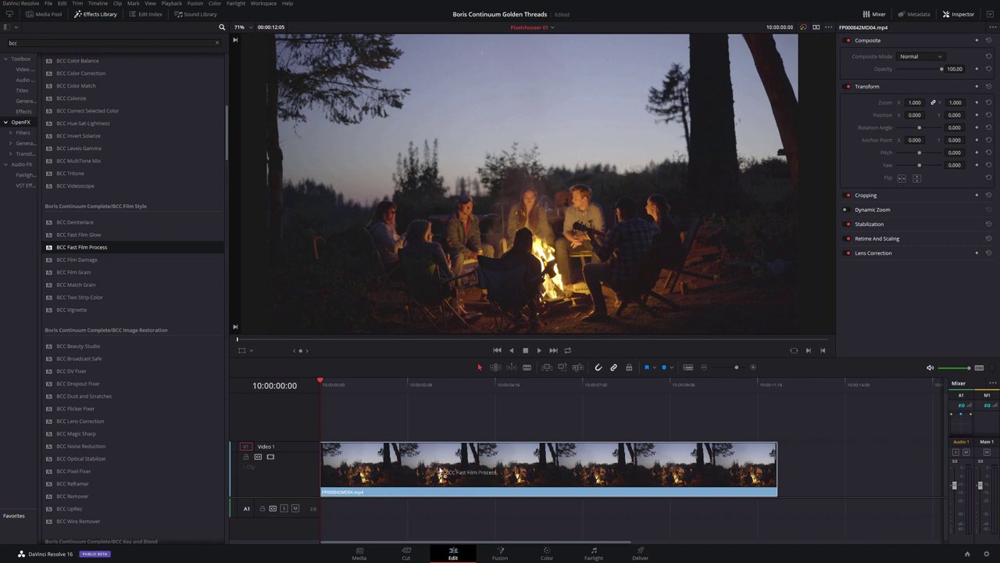
Add BCC Fast Film Process to the campfire clip, lower Post Brightness, use Gradient - Linear PixelChooser with Luma matte
{"action": "left_click_drag", "start_coordinate": [441, 471], "coordinate": [443, 471]}
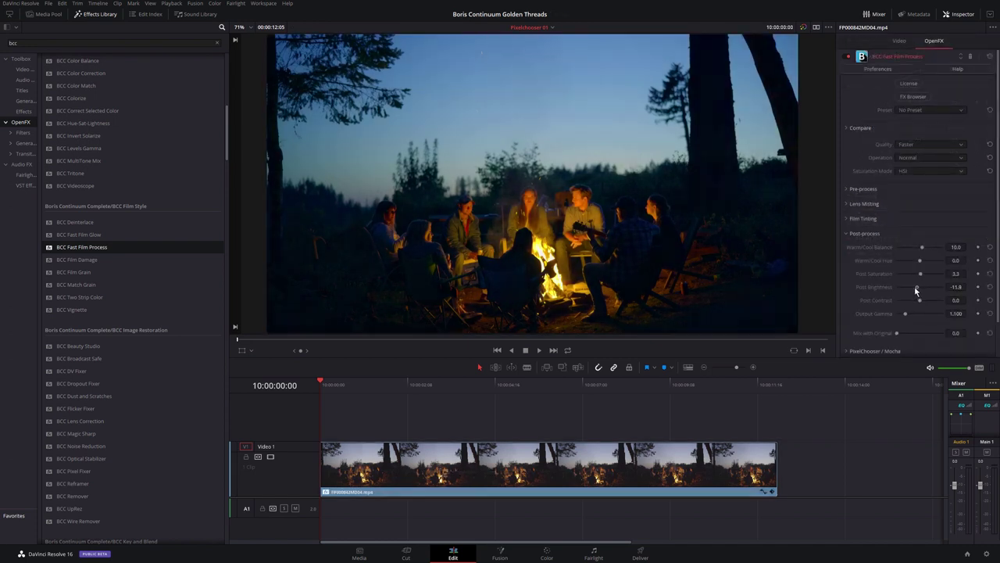
{"action": "left_click_drag", "start_coordinate": [915, 287], "coordinate": [914, 287]}
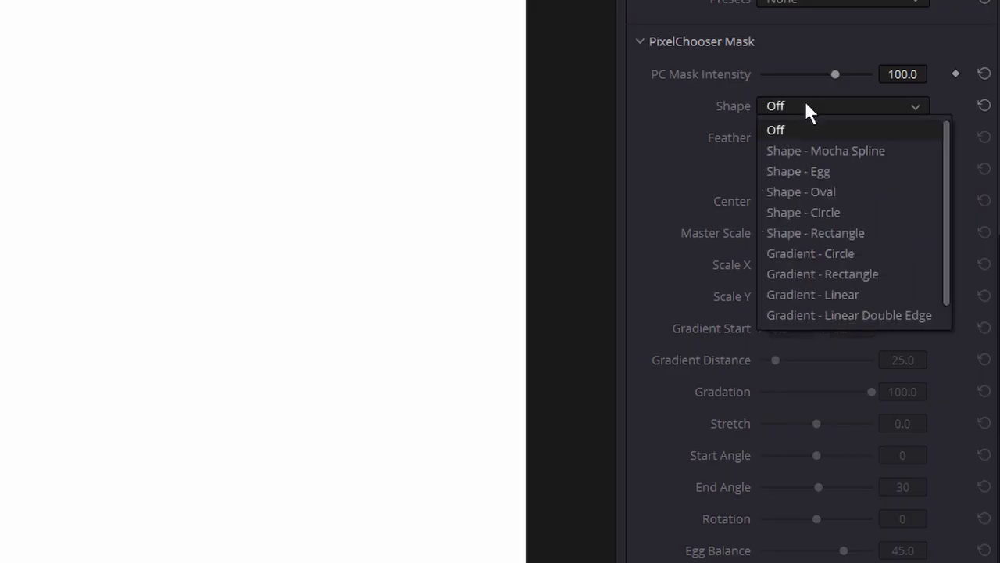
{"action": "left_click", "coordinate": [857, 295]}
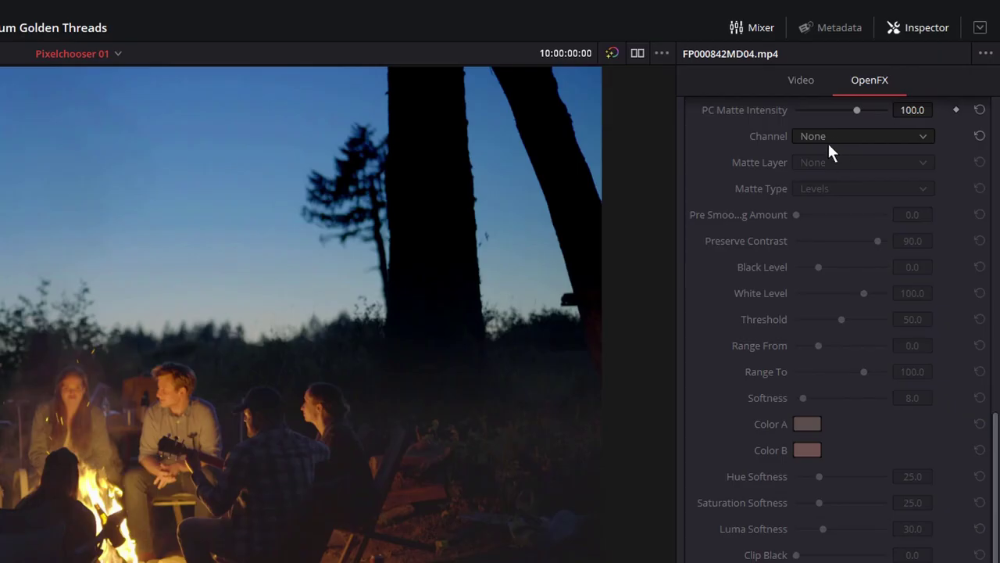
{"action": "left_click", "coordinate": [831, 150]}
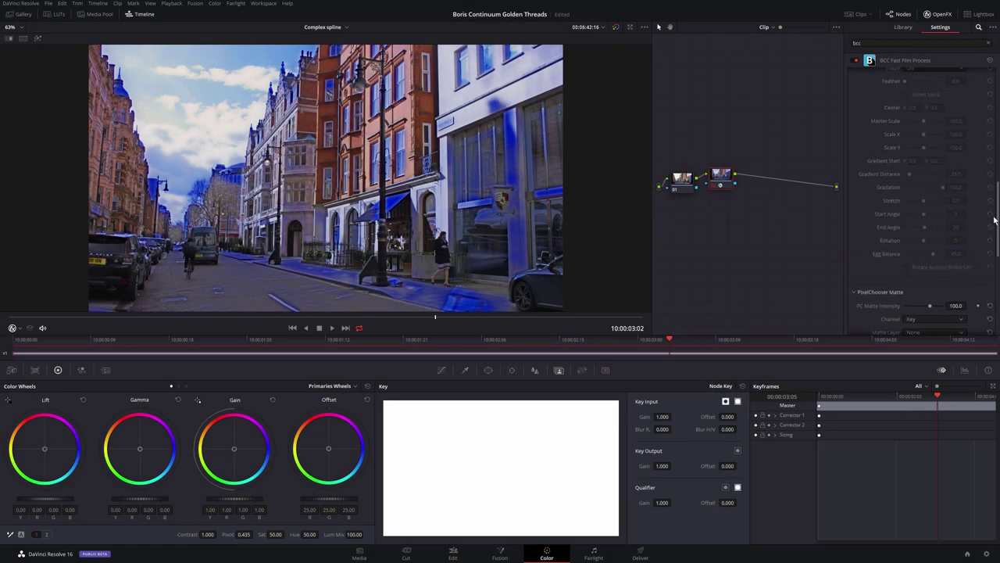
Set the PixelChooser mask Shape of BCC Fast Film Process to Shape - Mocha Spline
{"action": "scroll", "coordinate": [995, 220], "scroll_direction": "up", "scroll_amount": 3}
{"action": "left_click", "coordinate": [917, 168]}
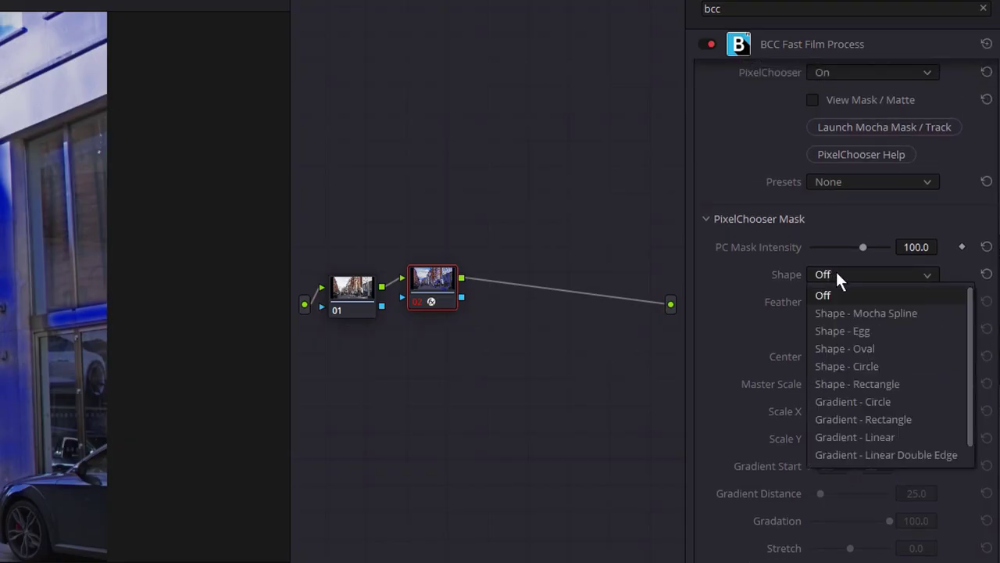
{"action": "left_click", "coordinate": [854, 311]}
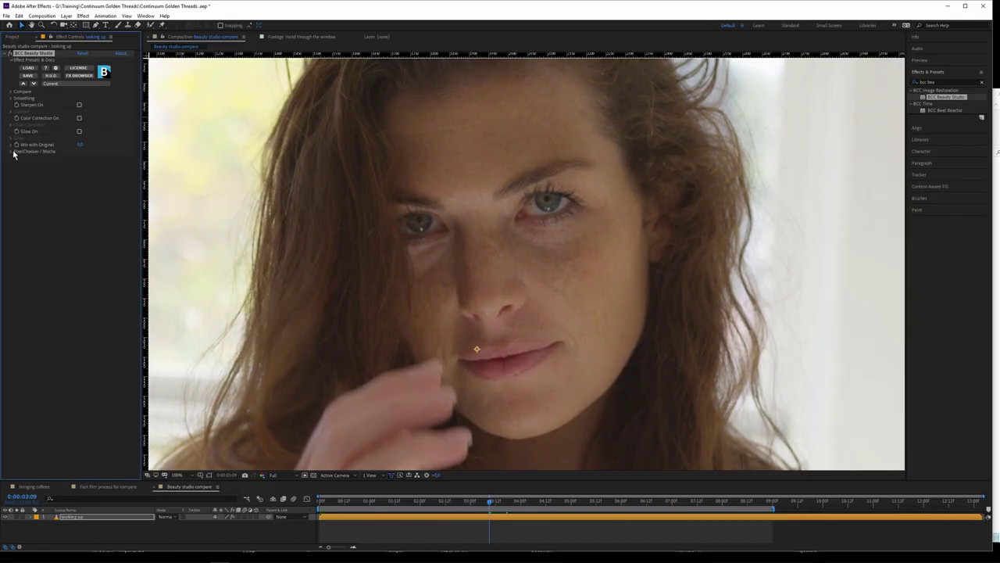
Inspect the matte via View Mask / Matte, turn it off, and enable Color Correction On
{"action": "left_click", "coordinate": [79, 165]}
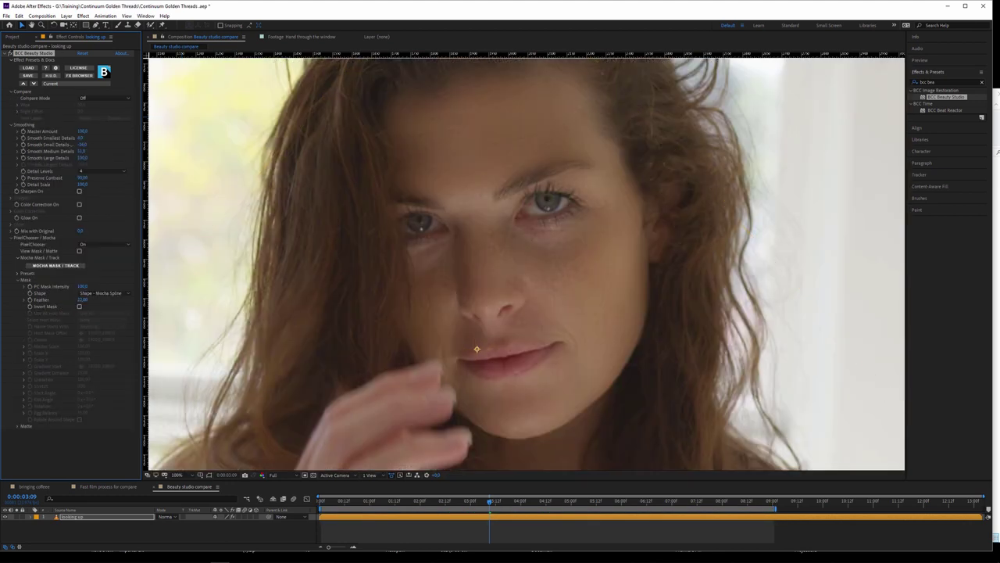
{"action": "left_click", "coordinate": [79, 191]}
{"action": "left_click", "coordinate": [79, 237]}
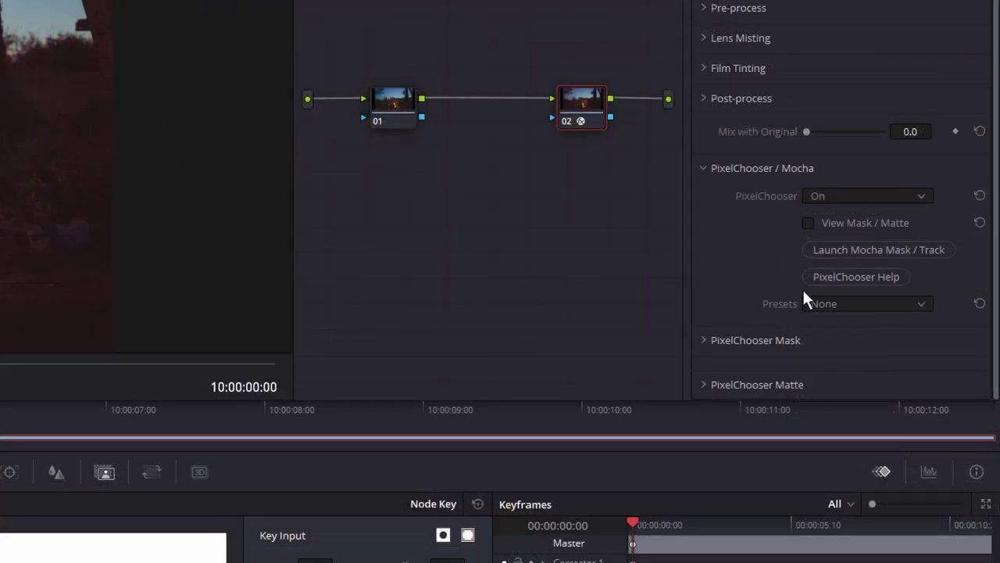
Open the PixelChooser Presets dropdown and scroll down the inspector toward Invert Matte
{"action": "left_click", "coordinate": [832, 305]}
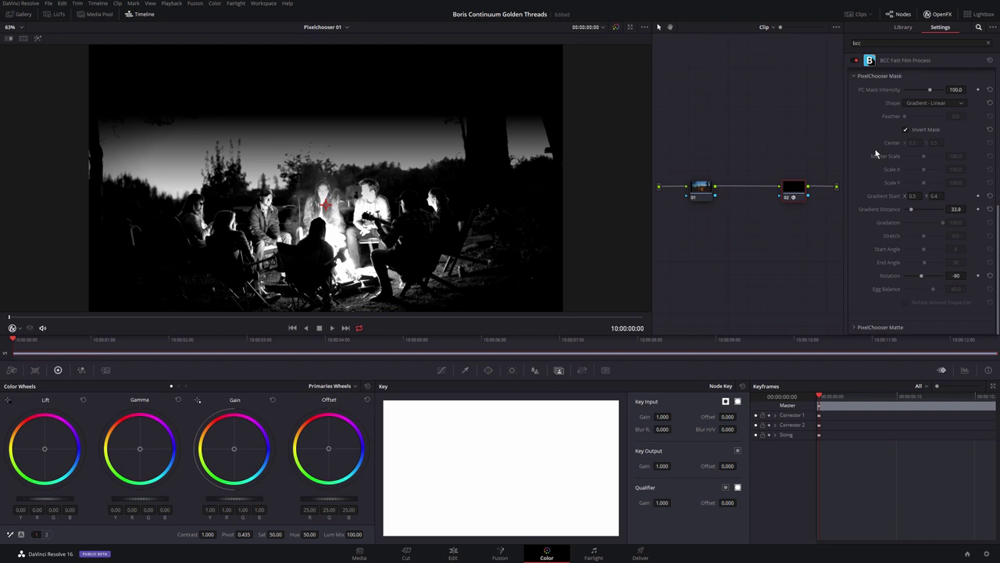
{"action": "scroll", "coordinate": [935, 307], "scroll_direction": "down", "scroll_amount": 10}
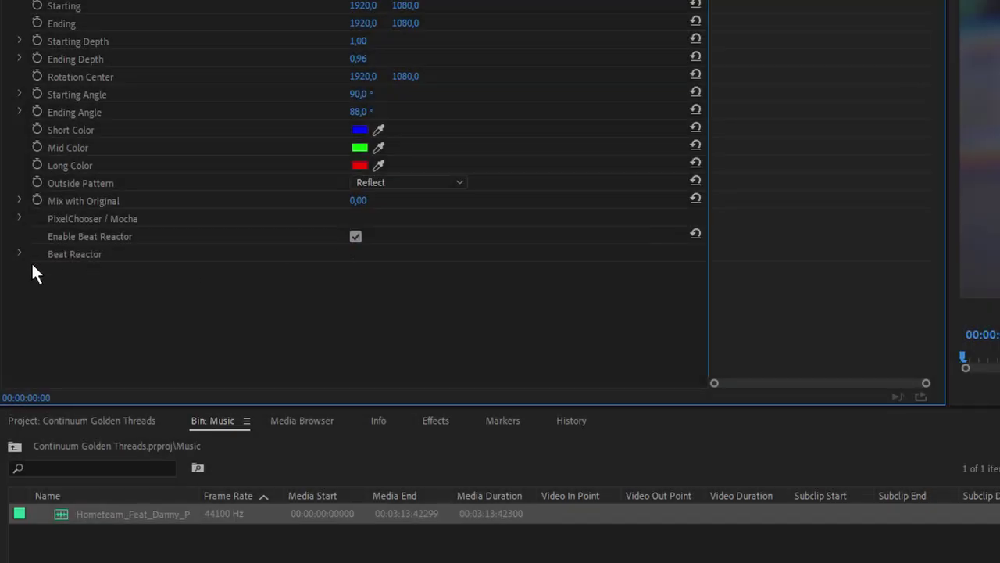
Set Beat Reactor's Apply Parameter A to Ending Depth and draw a sampler box over the low-frequency bars
{"action": "left_click", "coordinate": [20, 255]}
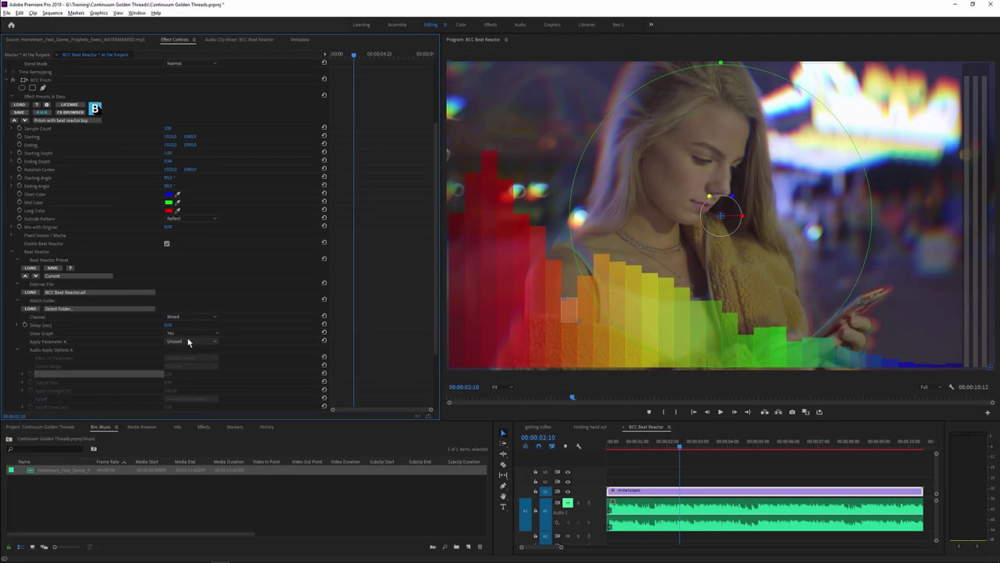
{"action": "left_click", "coordinate": [189, 341]}
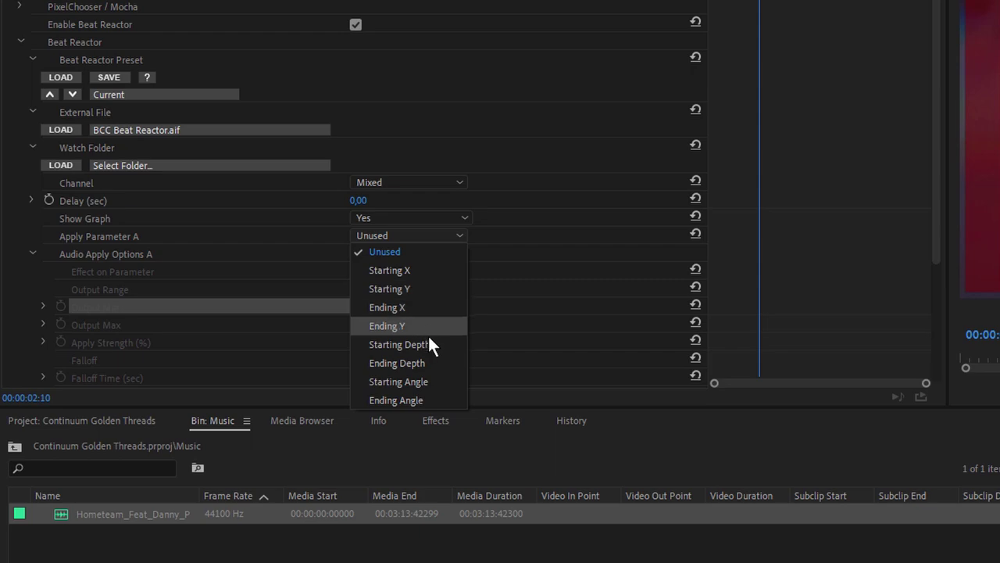
{"action": "left_click", "coordinate": [422, 363]}
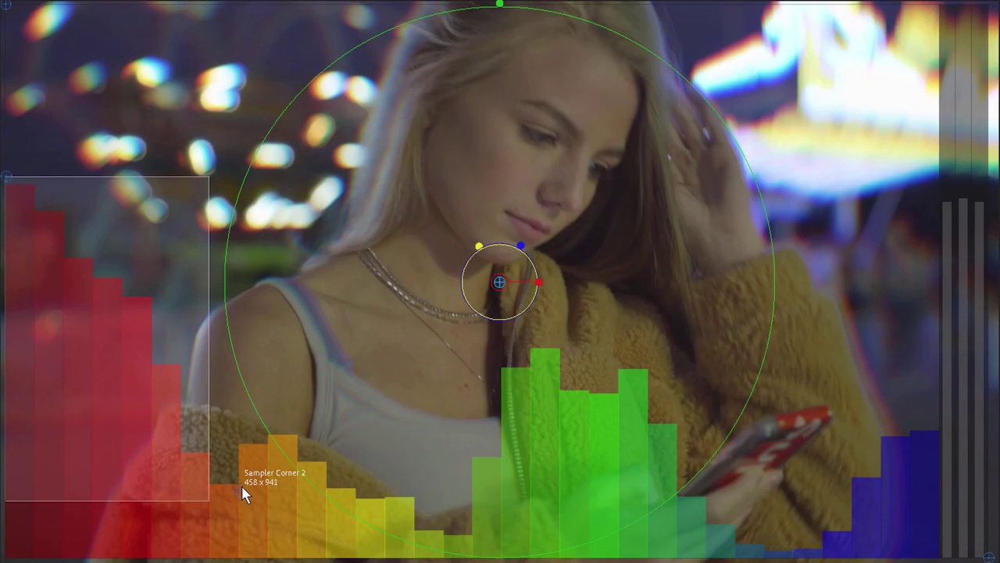
{"action": "left_click_drag", "start_coordinate": [242, 486], "coordinate": [6, 183]}
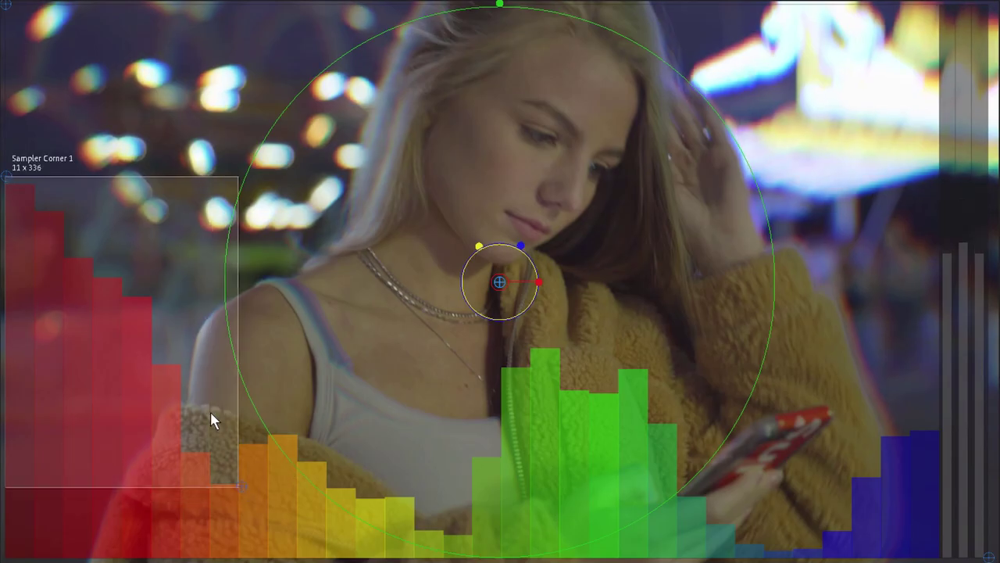
{"action": "left_click_drag", "start_coordinate": [211, 412], "coordinate": [217, 418]}
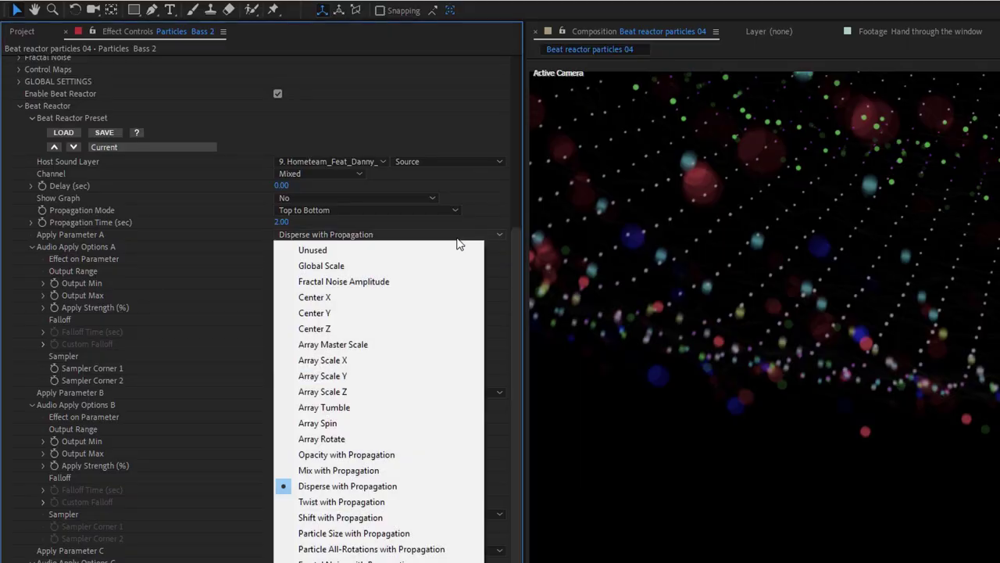
Close the Apply Parameter list and open the Particles Beat Reactor's Effect on Parameter dropdown
{"action": "key", "text": "Escape"}
{"action": "left_click", "coordinate": [356, 261]}
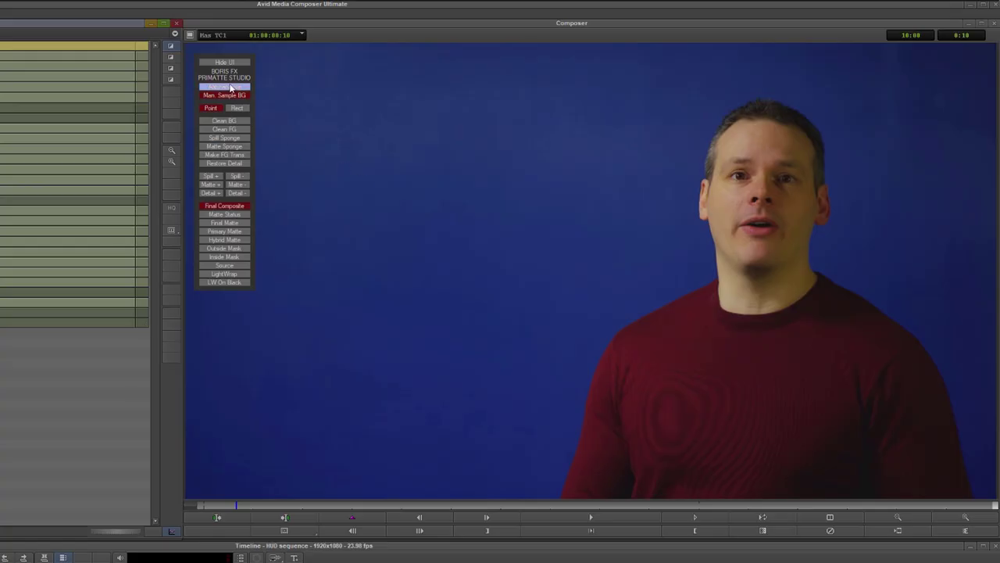
Auto-analyze the blue screen, clean background noise in Matte Status, then return to Final Composite
{"action": "left_click", "coordinate": [231, 89]}
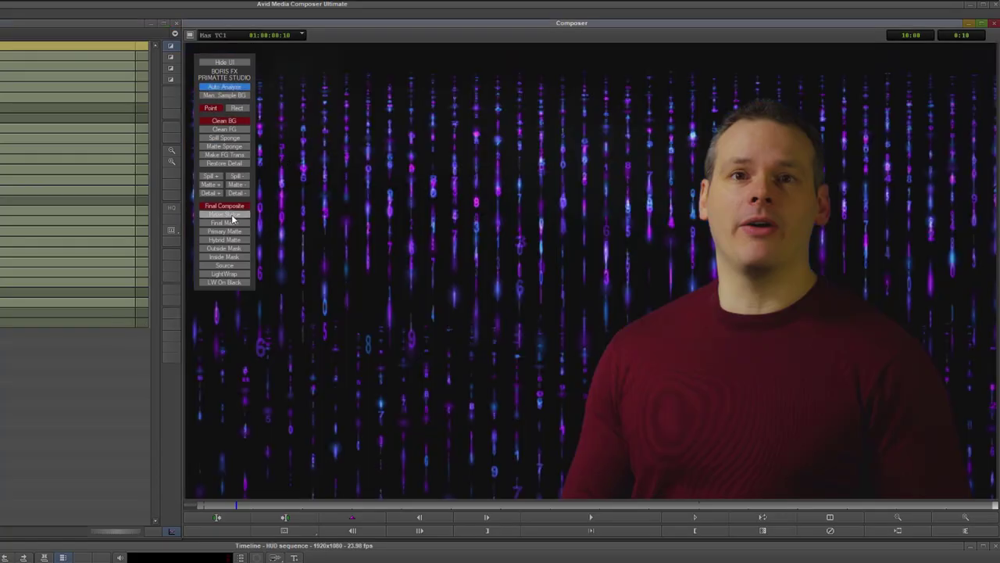
{"action": "left_click", "coordinate": [229, 215]}
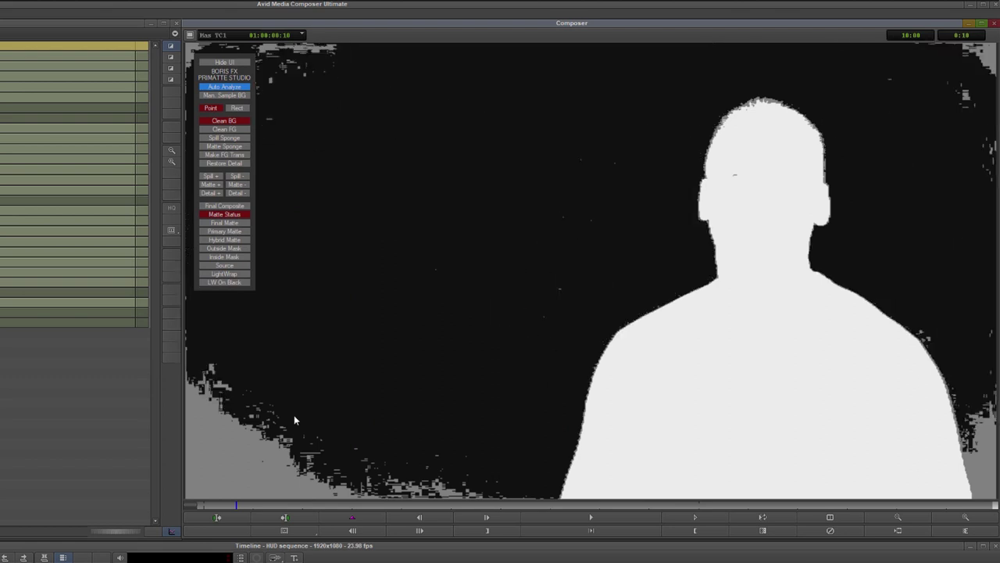
{"action": "left_click", "coordinate": [294, 421]}
{"action": "left_click", "coordinate": [937, 417]}
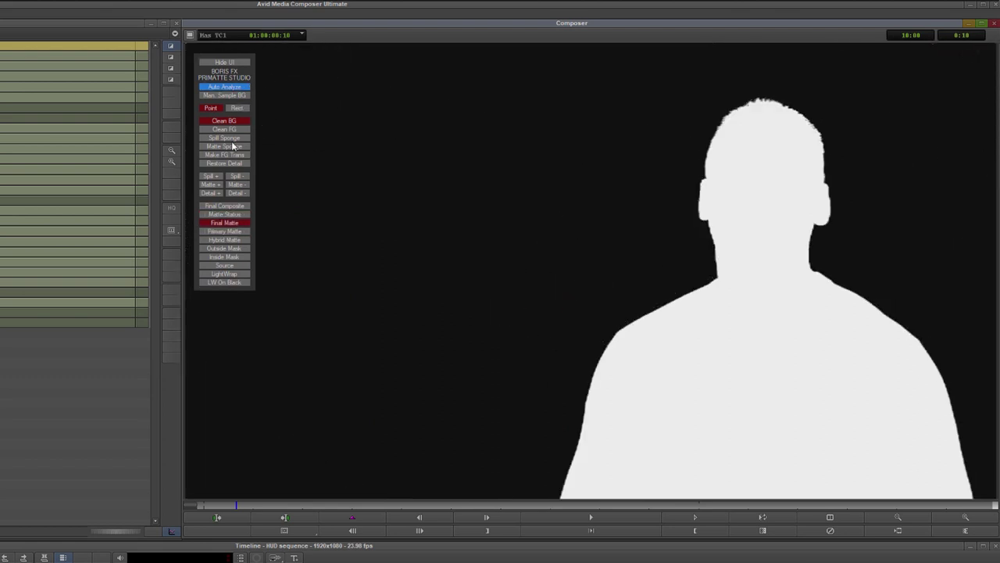
{"action": "left_click", "coordinate": [215, 214]}
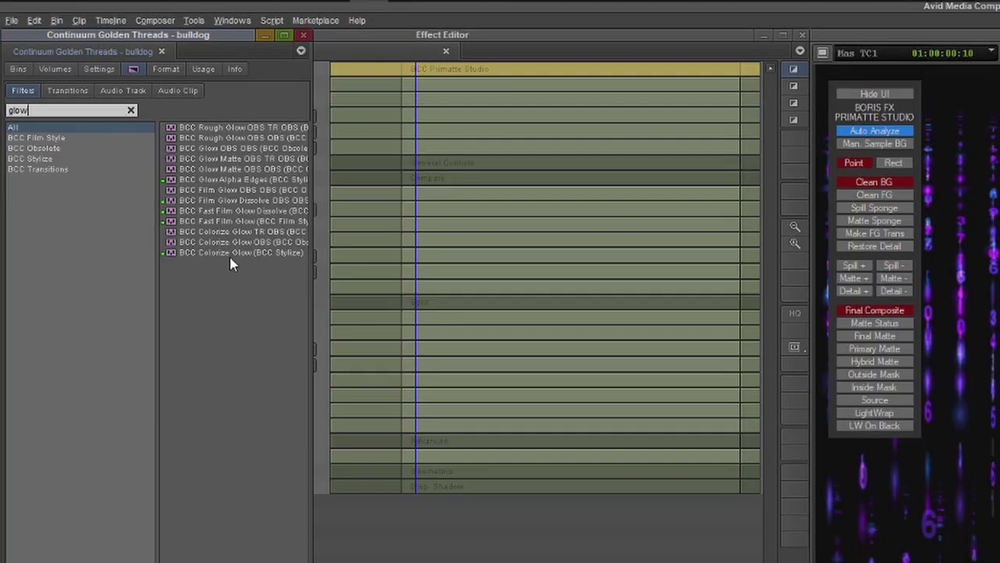
Apply BCC Colorize Glow to the rain clip, enlarge radius, shift hue to cyan, blur about 0.93
{"action": "left_click_drag", "start_coordinate": [232, 261], "coordinate": [315, 411]}
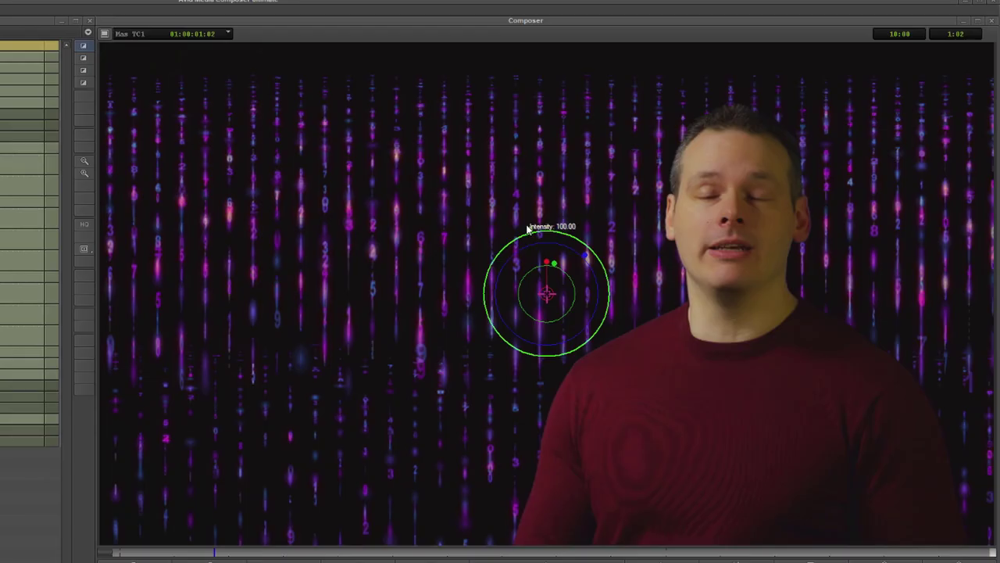
{"action": "left_click_drag", "start_coordinate": [691, 157], "coordinate": [679, 131]}
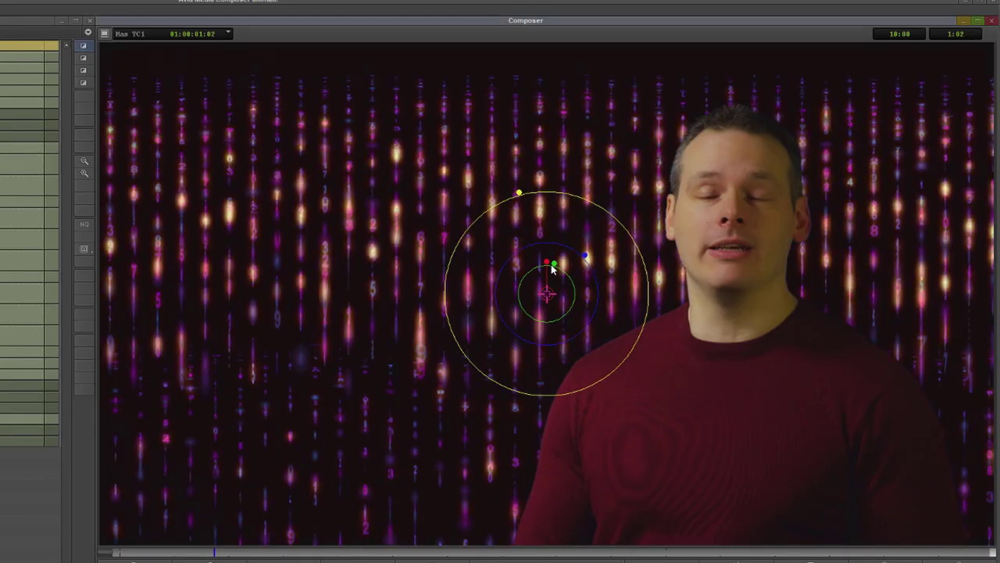
{"action": "left_click_drag", "start_coordinate": [584, 279], "coordinate": [576, 310]}
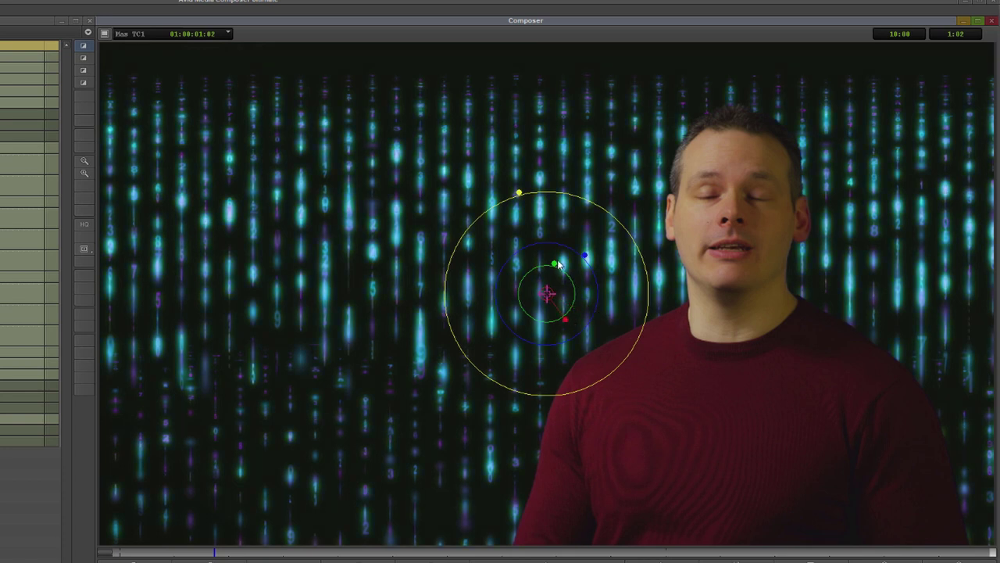
{"action": "left_click_drag", "start_coordinate": [558, 266], "coordinate": [598, 236]}
{"action": "key", "text": "space"}
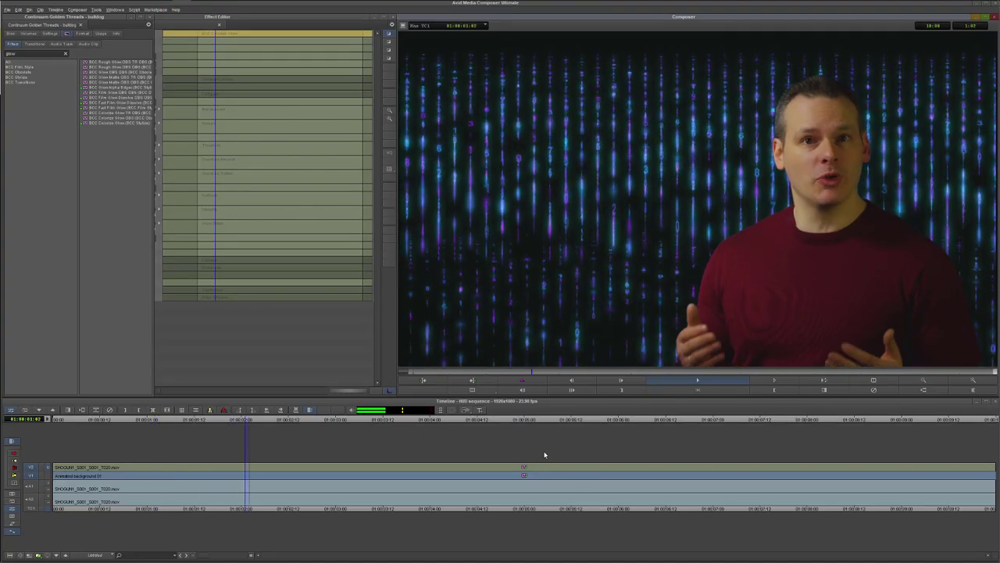